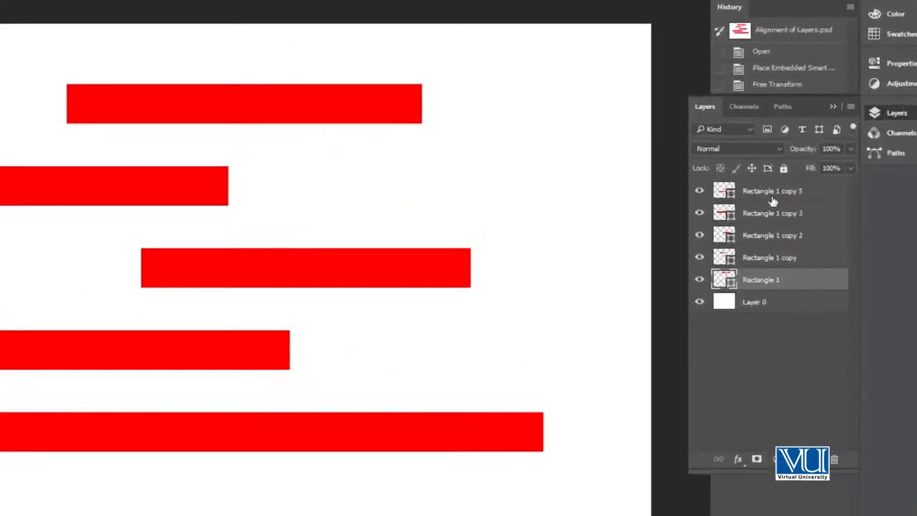
Step: Select all five rectangle layers, from Rectangle 1 to Rectangle 1 copy 5, leaving out Layer 0
left_click(772, 193)
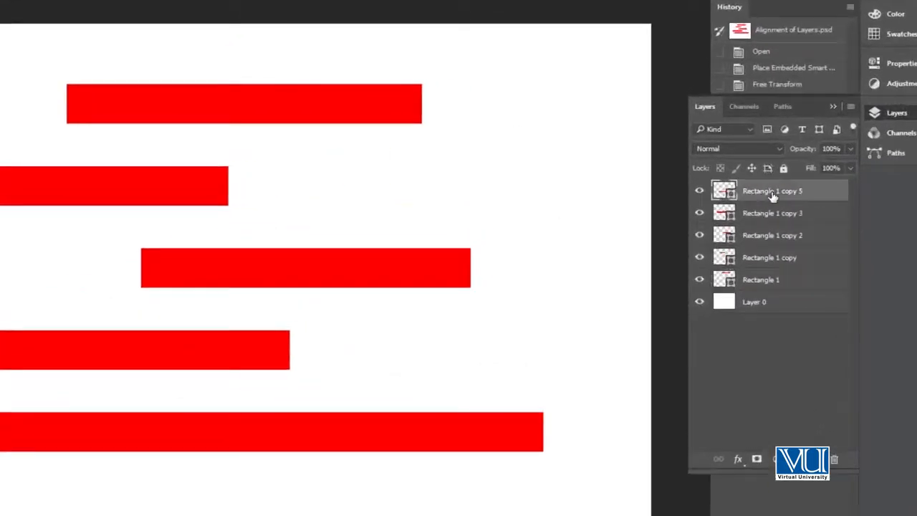
left_click(766, 285, "shift")
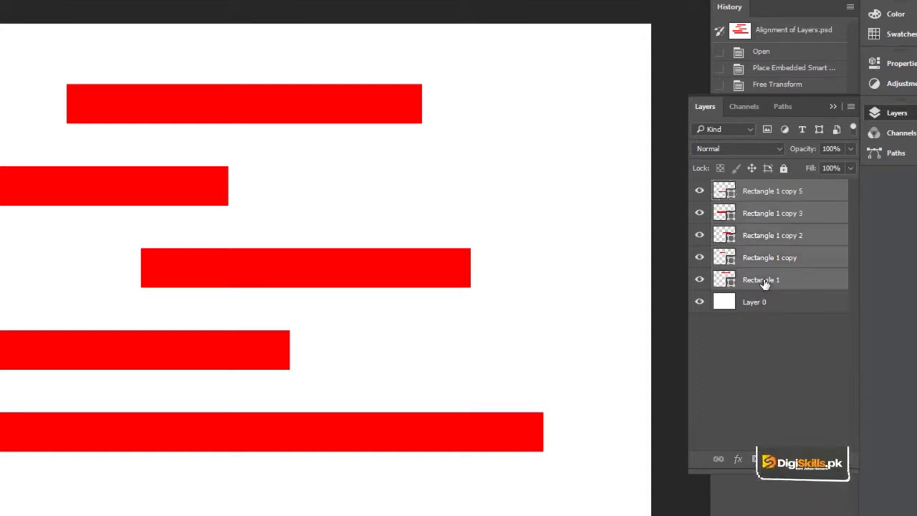
left_click(764, 279)
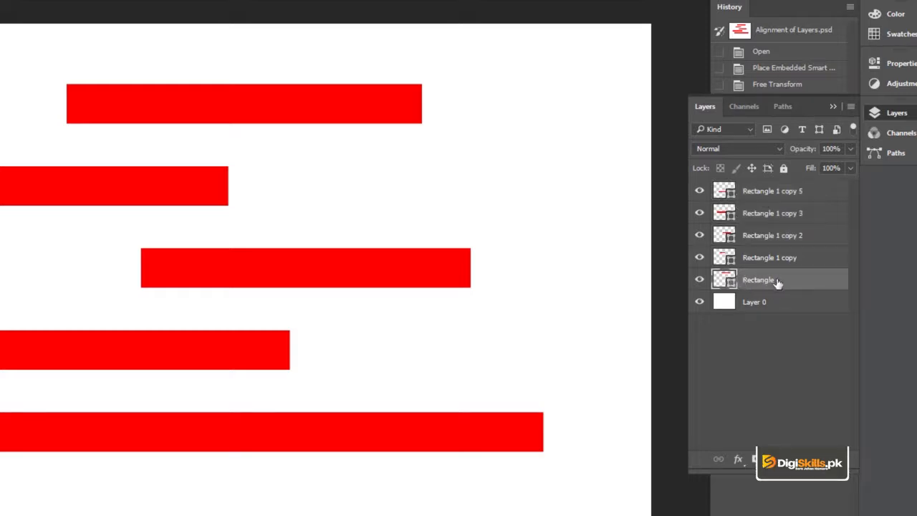
left_click(765, 191, "shift")
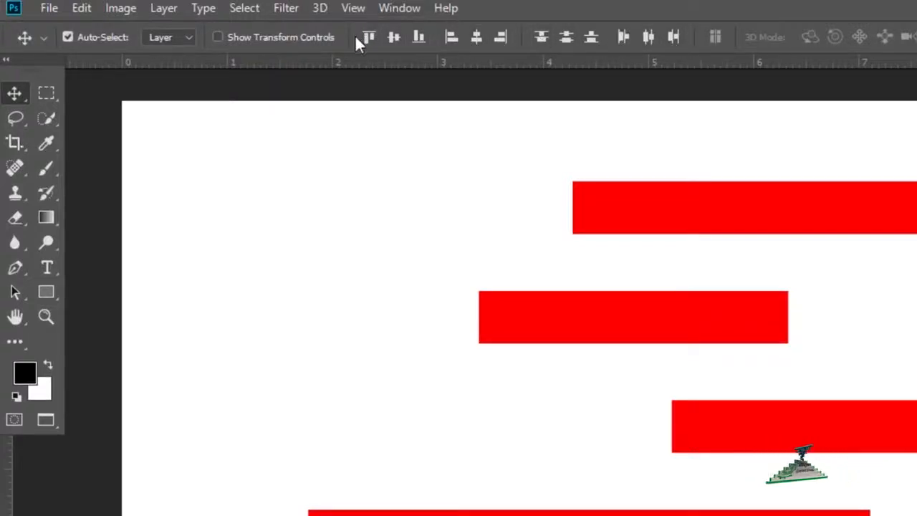
left_click_drag(728, 208, 716, 276)
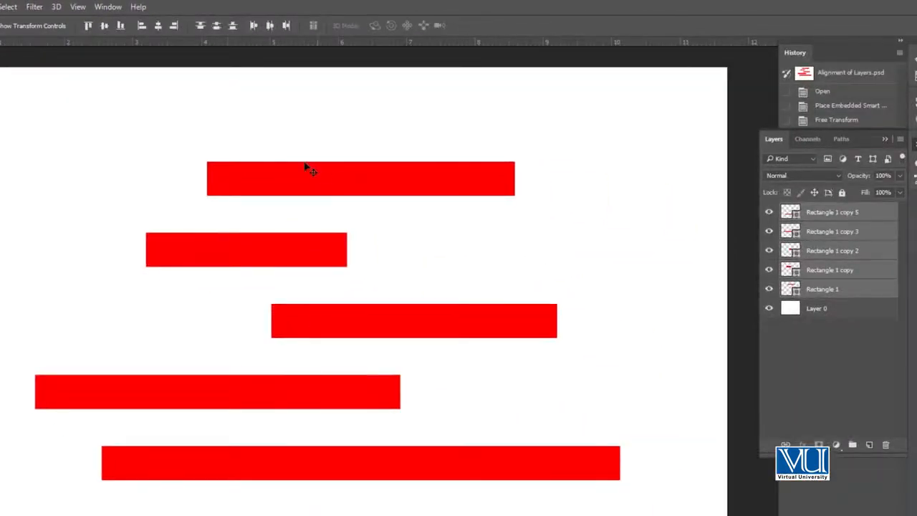
Step: Try left-edge, right-edge and horizontal-centre alignment on the five rectangles in turn, undoing each one
left_click(141, 26)
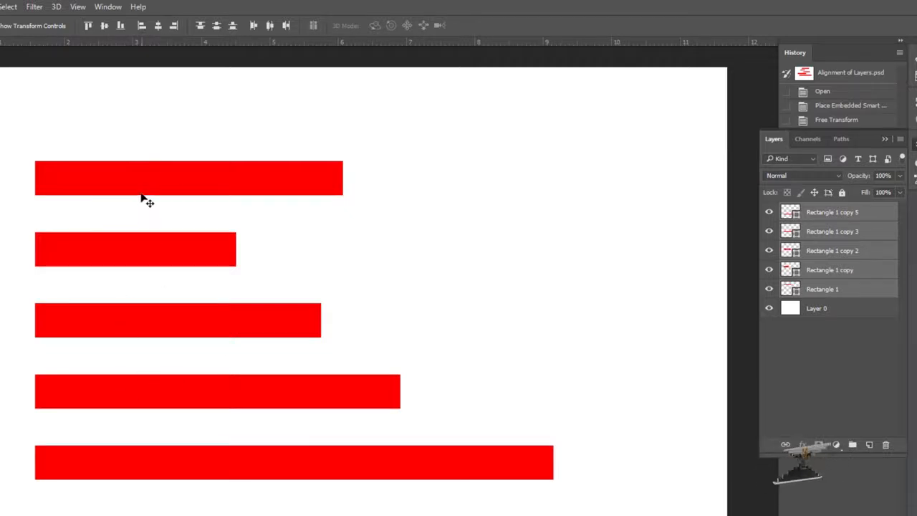
key("ctrl+z")
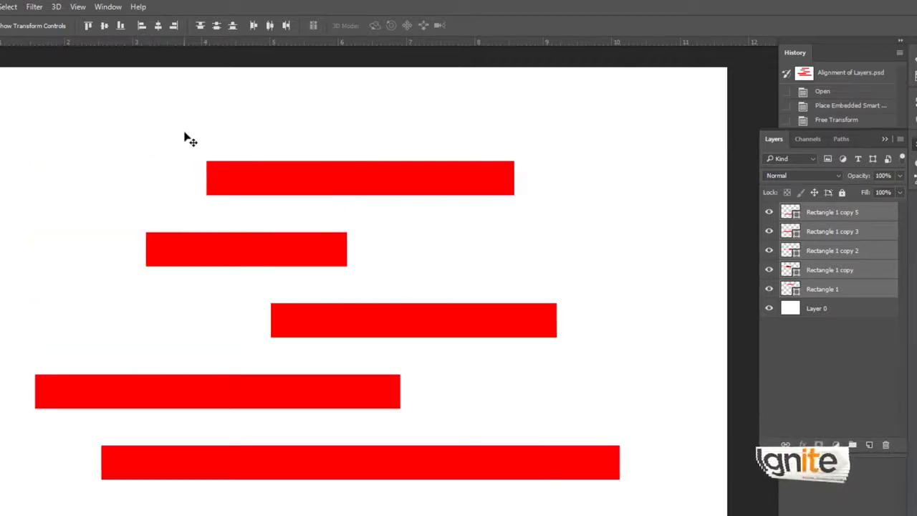
left_click(173, 27)
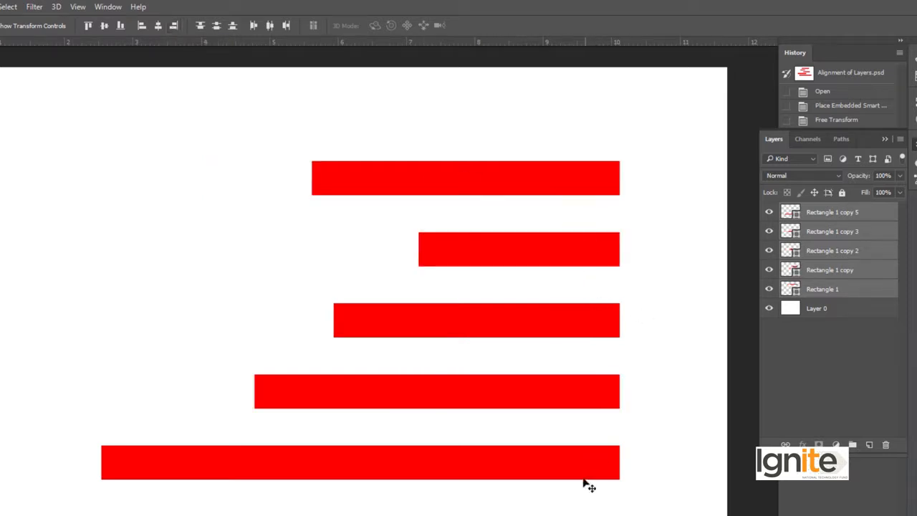
key("ctrl+z")
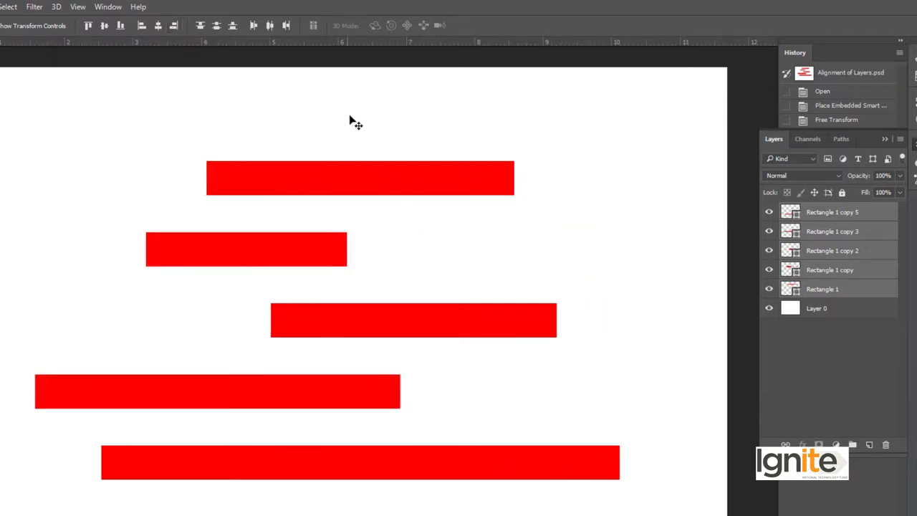
left_click(158, 27)
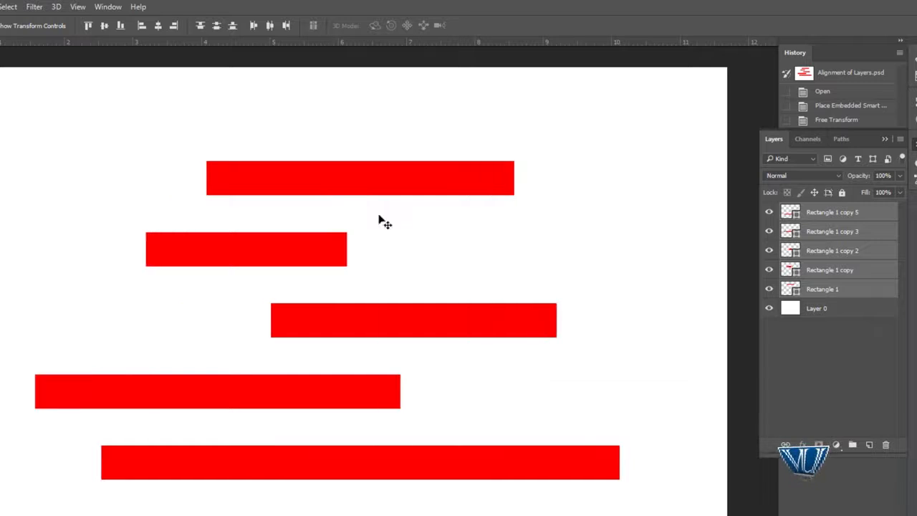
key("ctrl")
Step: Rotate the five rectangles together by -90° with Free Transform so they stand vertically
key("ctrl+t")
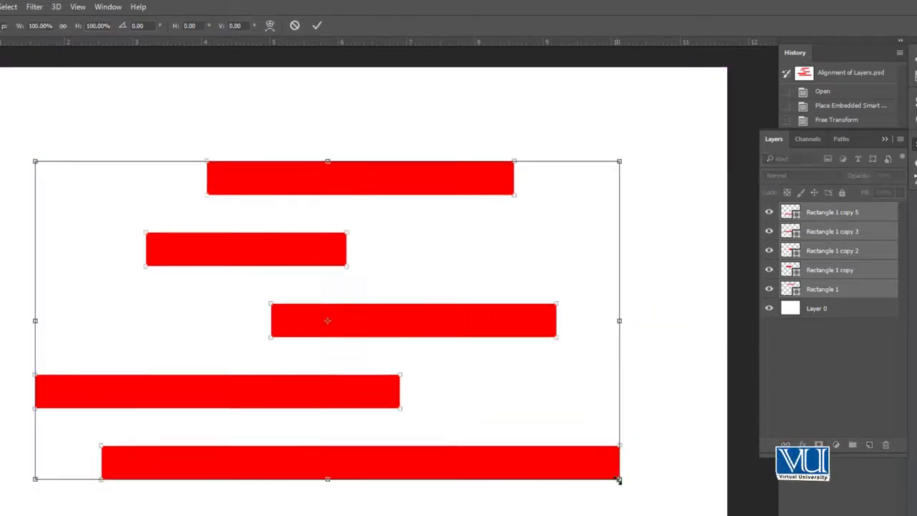
left_click_drag(631, 484, 380, 223)
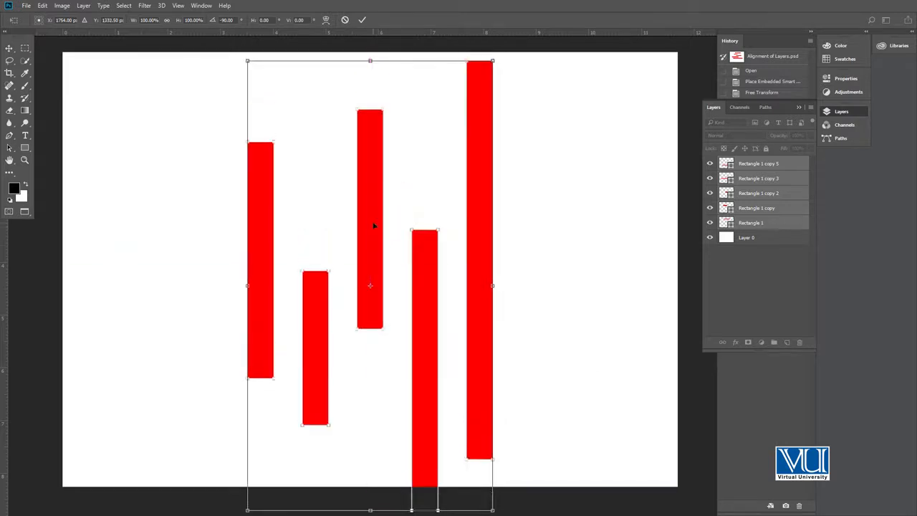
key("Return")
key("c")
left_click(756, 165)
left_click(761, 224, "shift")
left_click(45, 59)
left_click(8, 48)
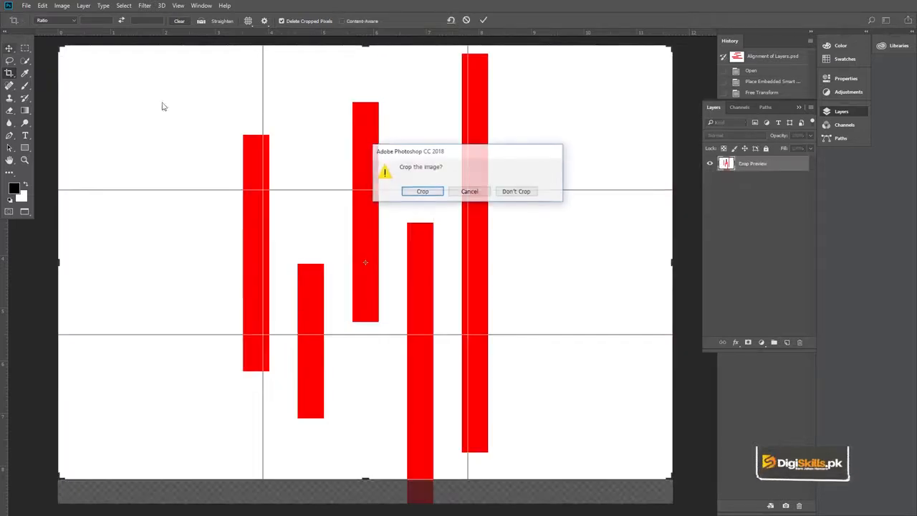
left_click(515, 189)
Step: Activate the Move tool and reselect the layers from Rectangle 1 copy 5 down to Rectangle 1
key("z")
left_click(418, 198, "alt")
left_click(418, 207)
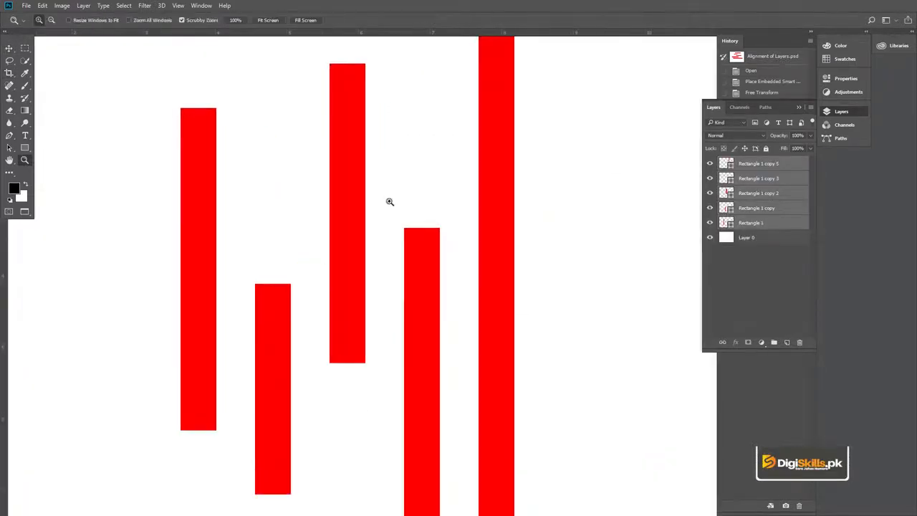
left_click(389, 200, "alt")
key("v")
left_click(749, 167)
left_click(754, 226, "shift")
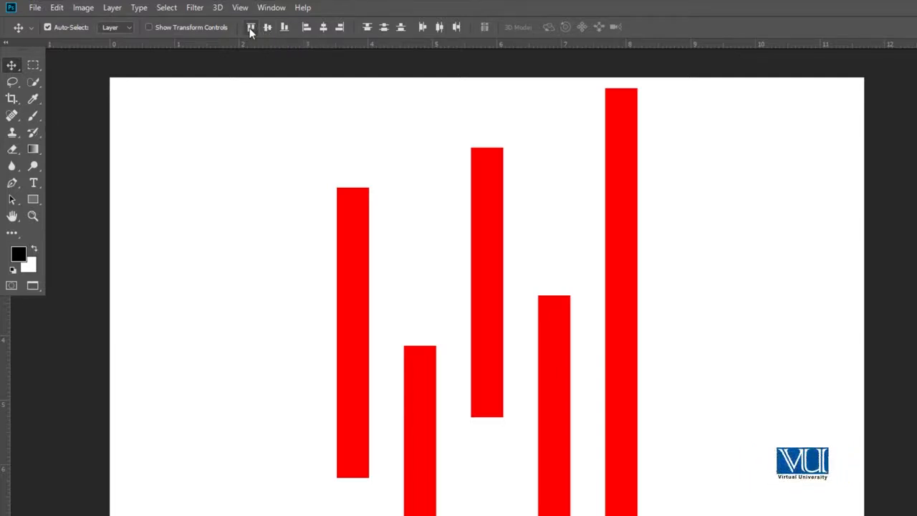
Step: Align the five vertical bars by their top edges and undo the alignment
left_click(251, 29)
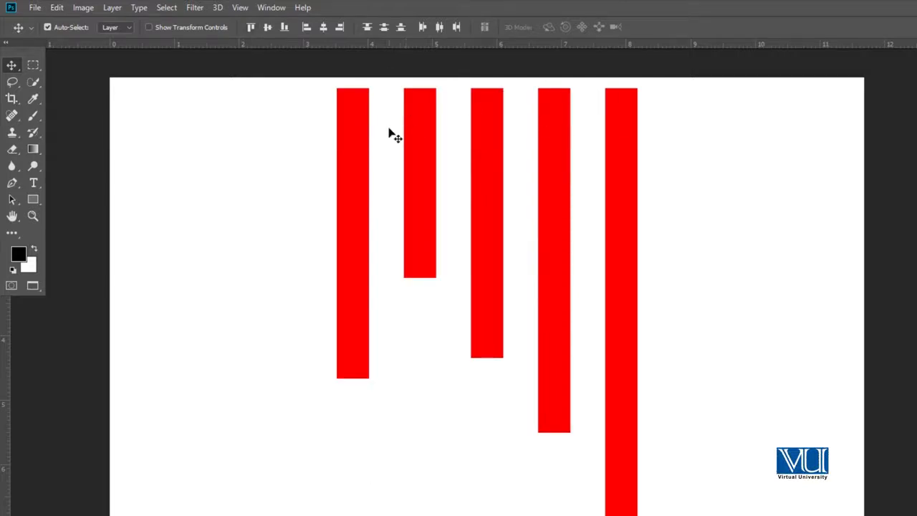
key("ctrl+z")
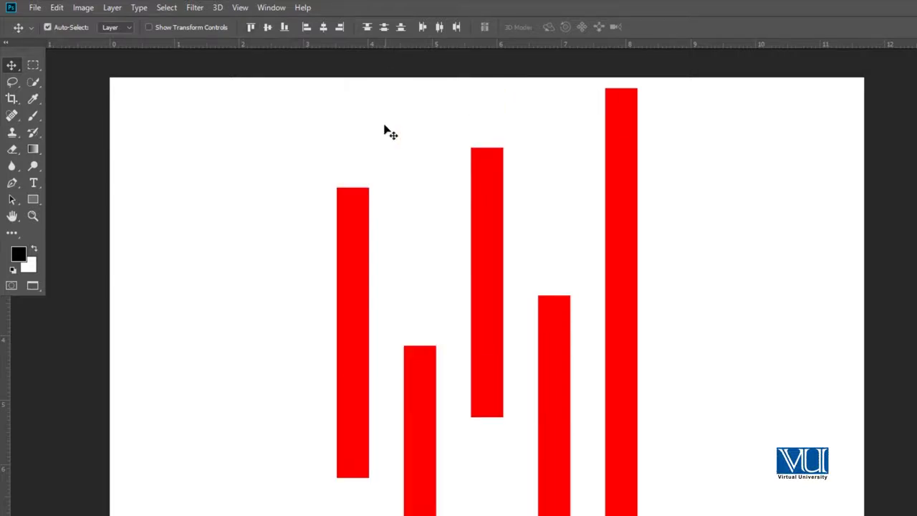
Step: Try aligning the five vertical bars by their bottom edges and moving them up to Y 1240 px
left_click(285, 28)
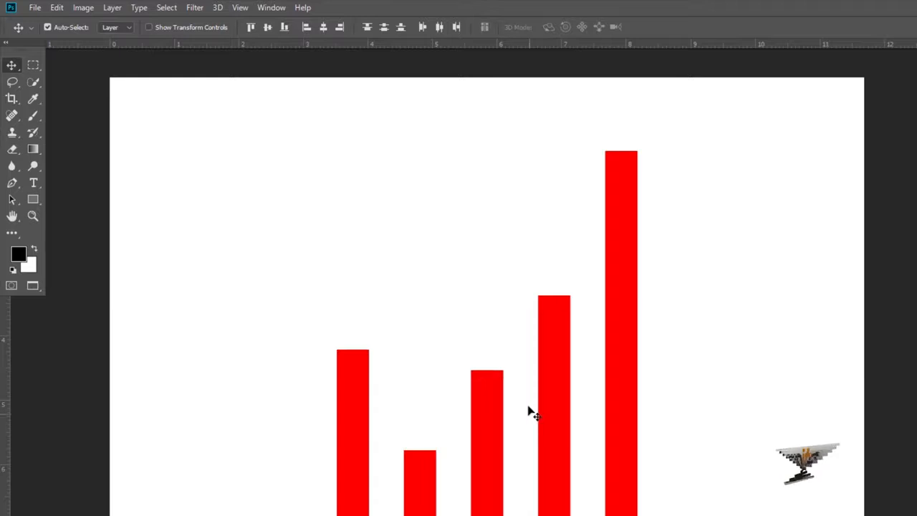
key("ctrl+t")
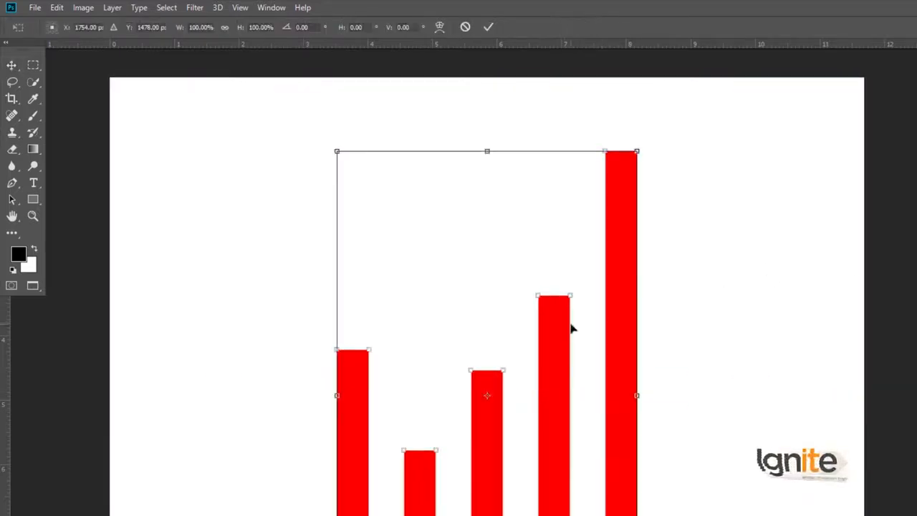
left_click_drag(566, 331, 561, 277)
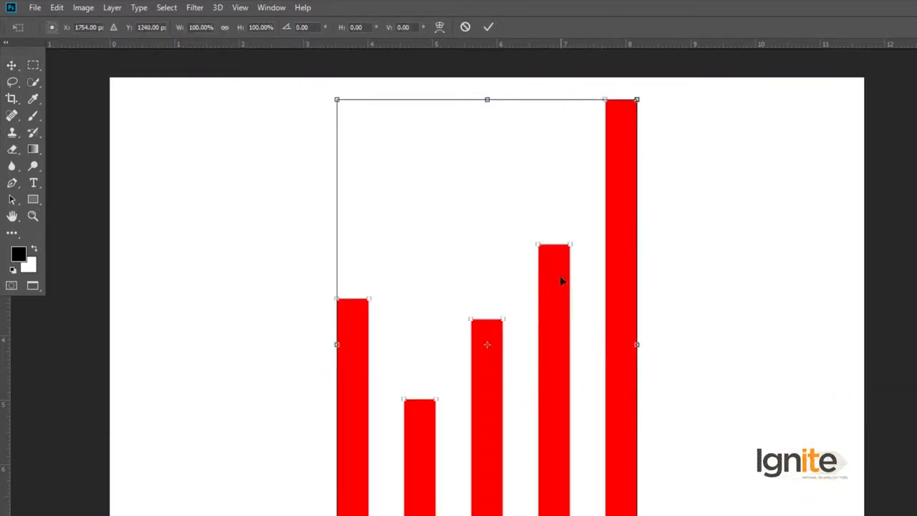
key("Return")
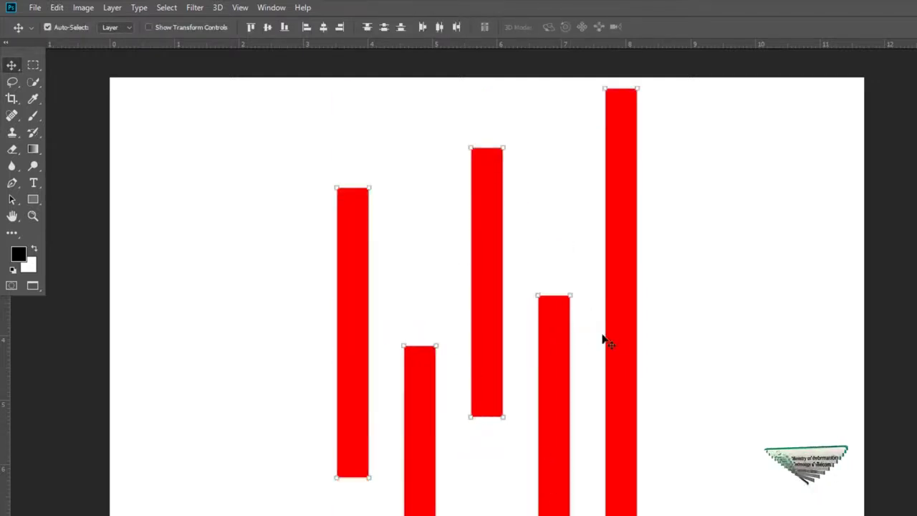
Step: Scale the five vertical bars together proportionally to about 87% around their centre
key("ctrl+t")
left_click_drag(637, 91, 617, 124)
left_click_drag(556, 250, 545, 210)
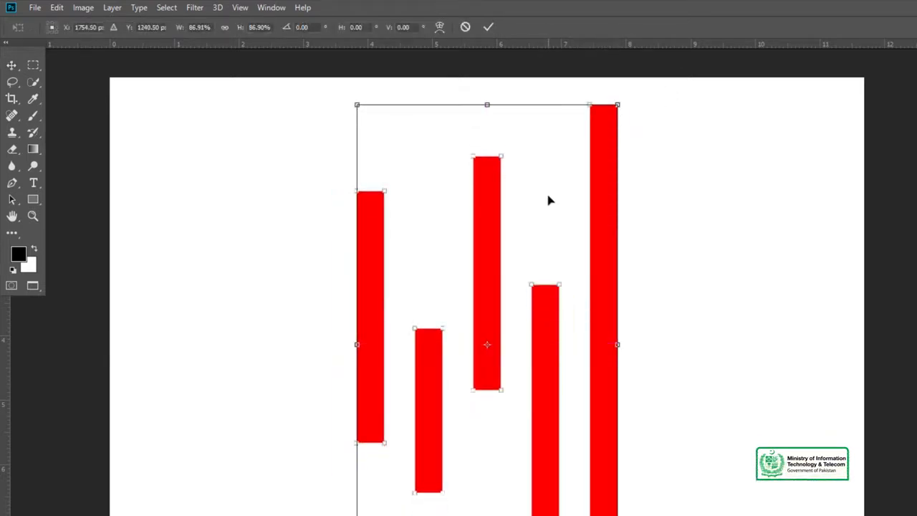
left_click_drag(543, 252, 538, 239)
key("Return")
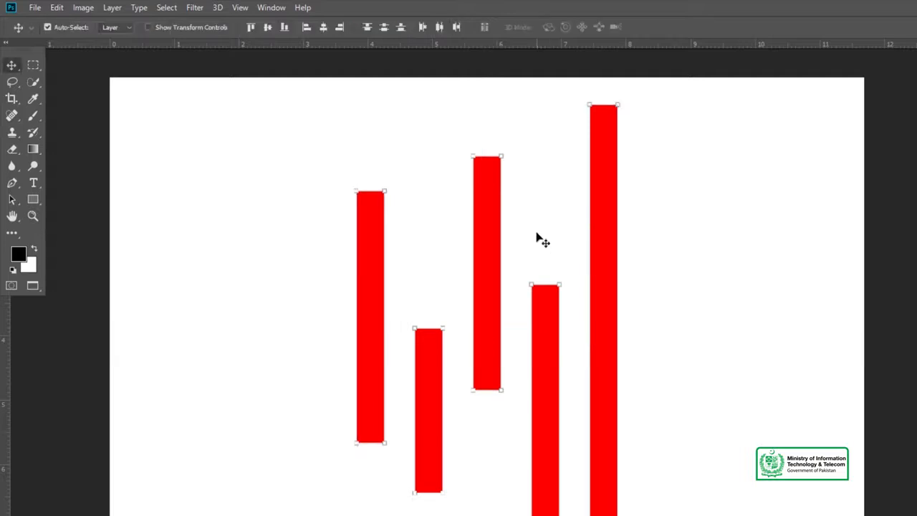
Step: Align the five scaled bars by their vertical centres and undo the alignment
left_click(266, 27)
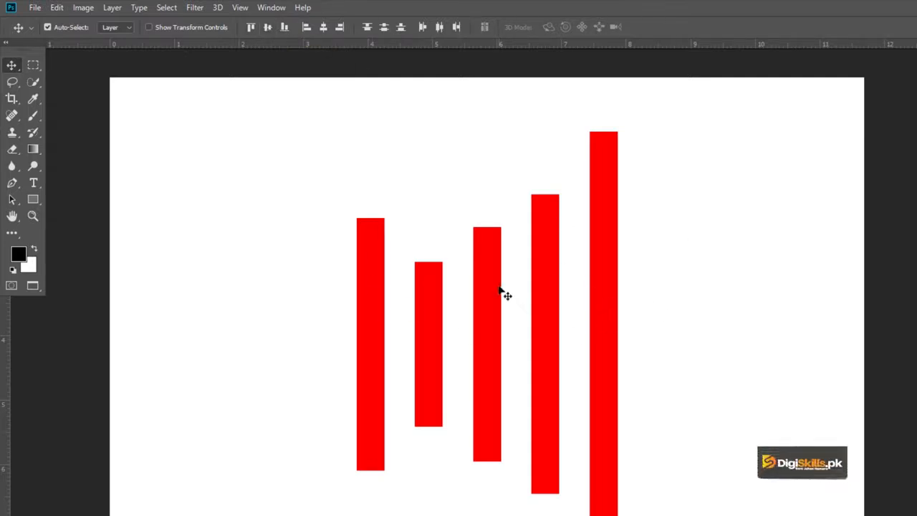
key("ctrl+z")
Step: Rotate the five bars together by a quarter turn so they lie horizontally again
key("ctrl+t")
left_click_drag(707, 182, 675, 430)
key("Escape")
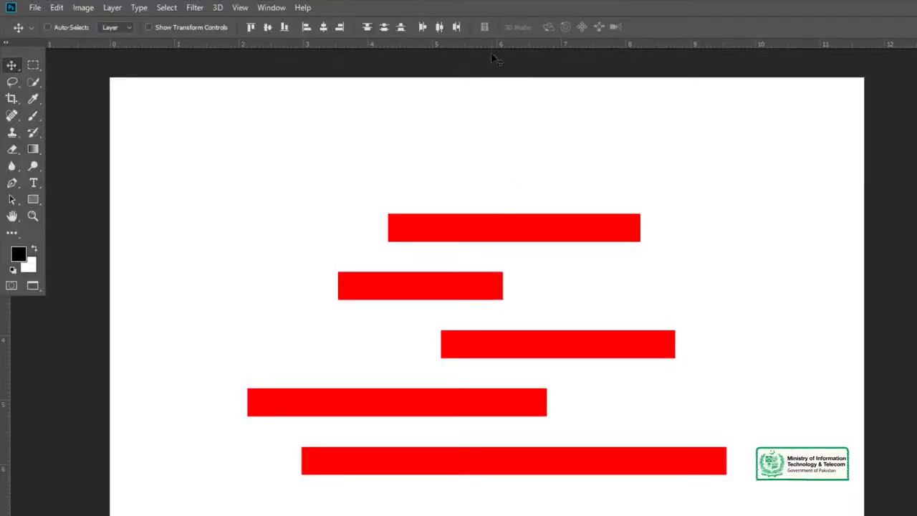
Step: Close the Alignment of Layers.psd document
key("ctrl+w")
left_click(620, 259)
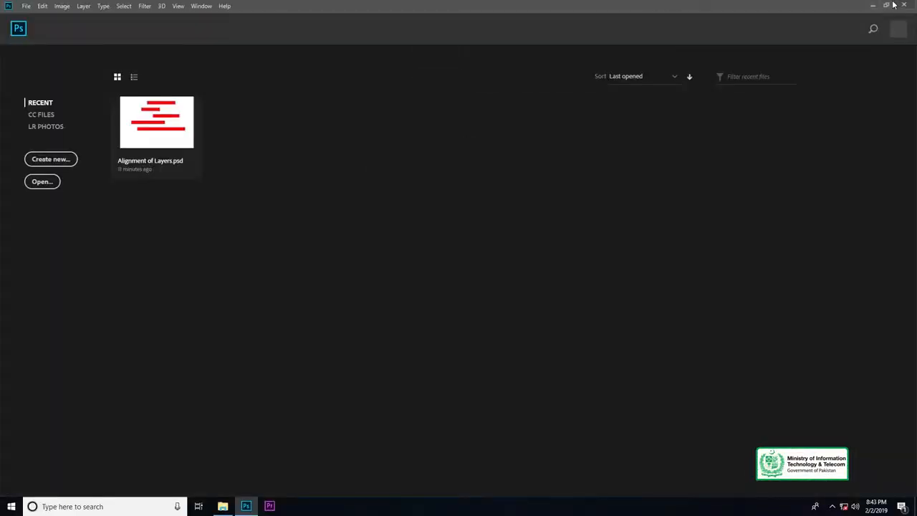
Step: Open the black-and-white portrait photo from File Explorer in Photoshop and convert its locked background into Layer 0
left_click(871, 5)
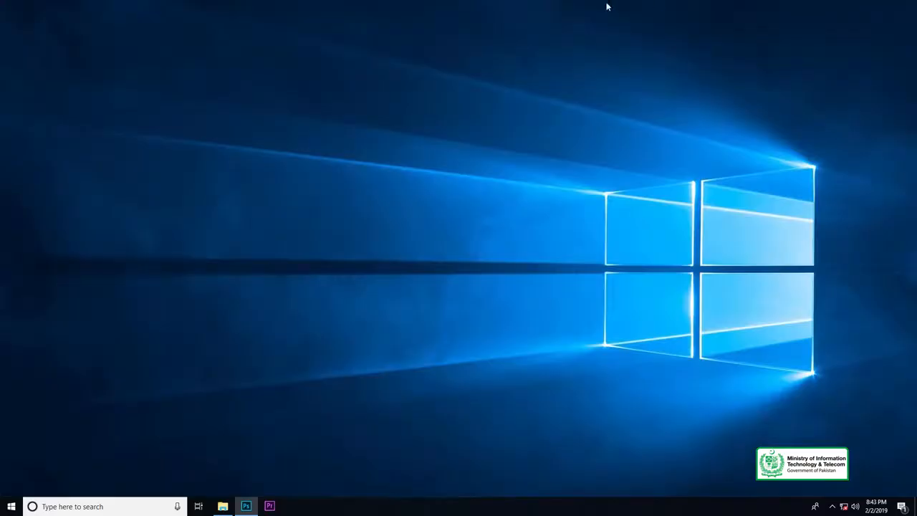
left_click(223, 507)
left_click_drag(147, 69, 389, 251)
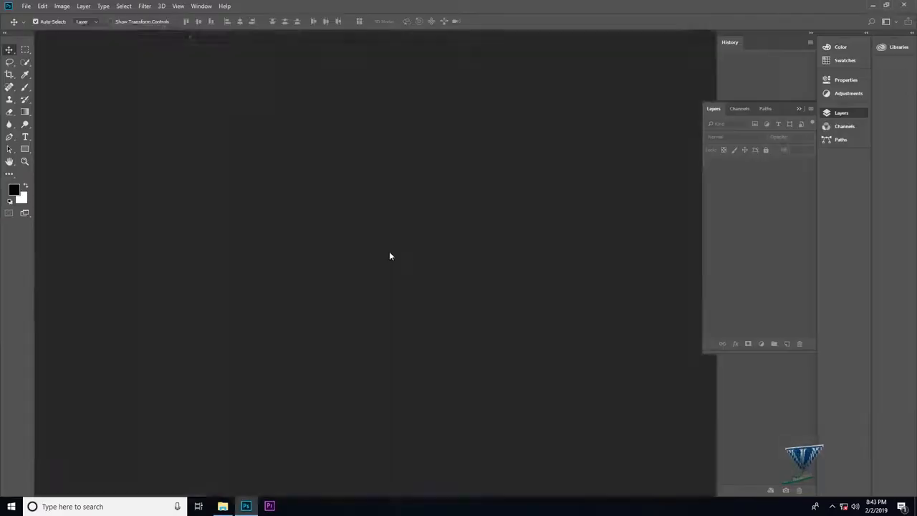
double_click(704, 167)
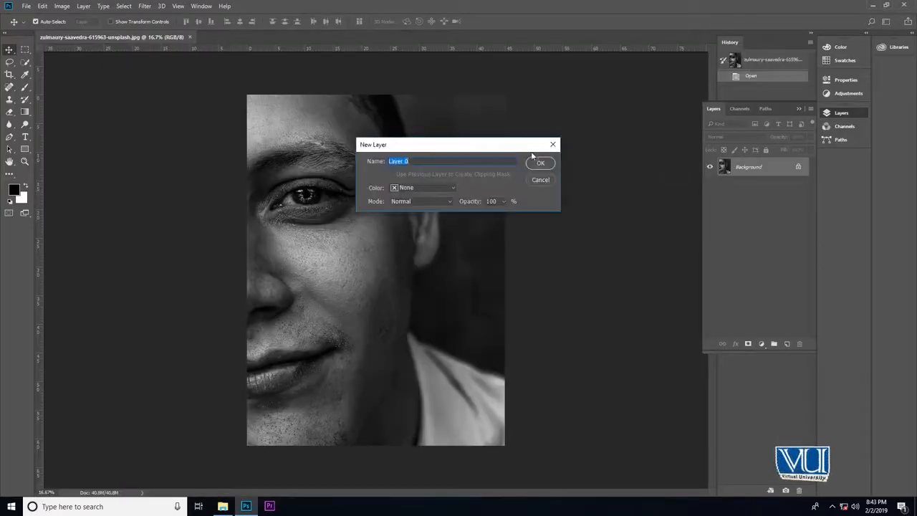
left_click(531, 151)
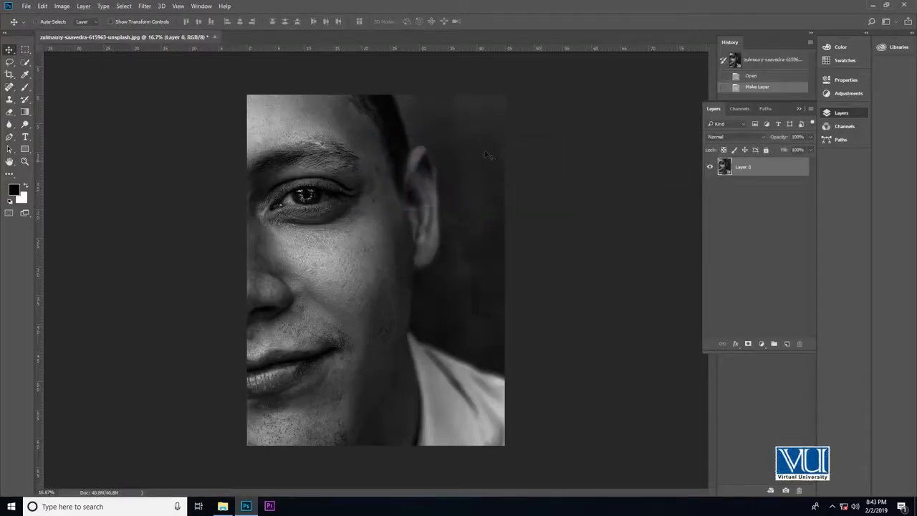
Step: Create a new landscape document 12 inches wide and 8 inches high, at 300 pixels/inch in CMYK Color with a white background
key("ctrl+n")
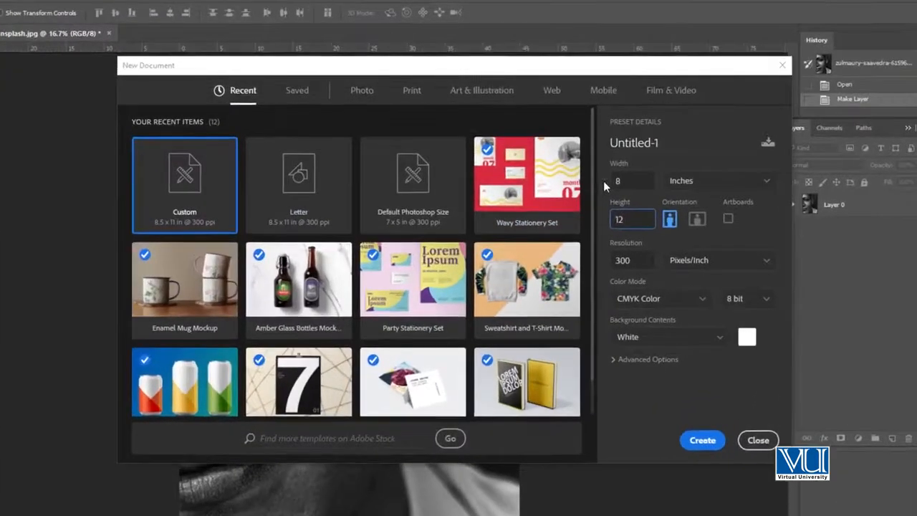
left_click(589, 181)
left_click_drag(628, 181, 602, 182)
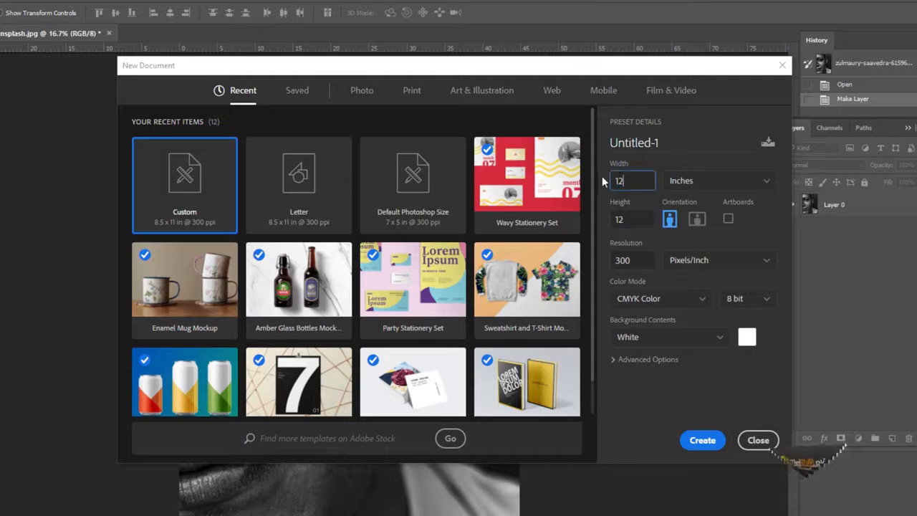
key("Tab")
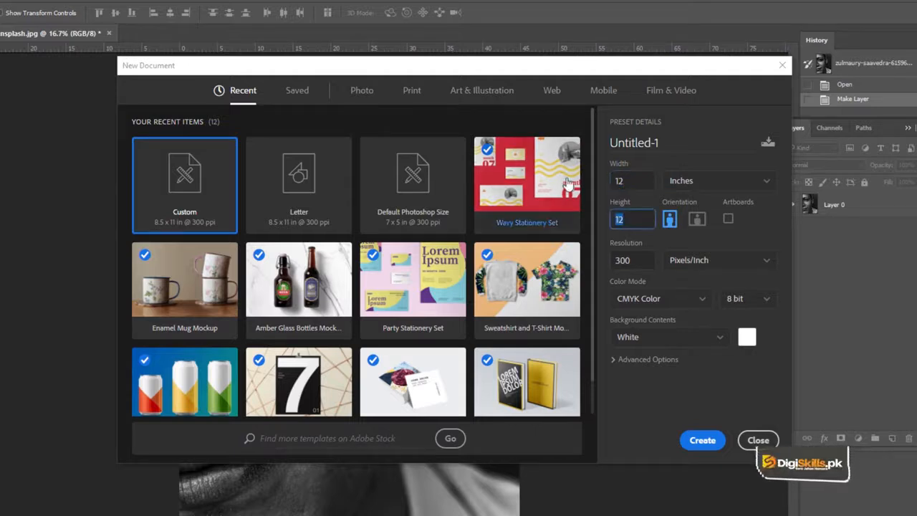
left_click(699, 218)
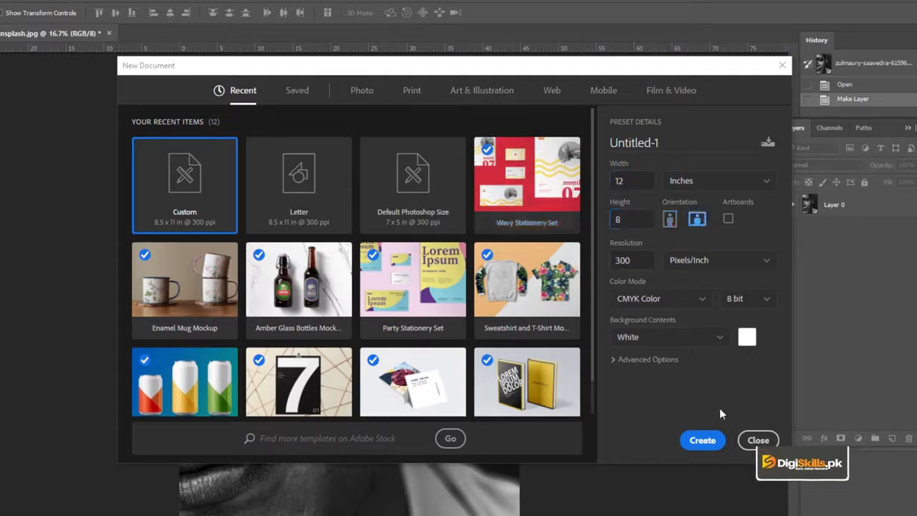
left_click(702, 440)
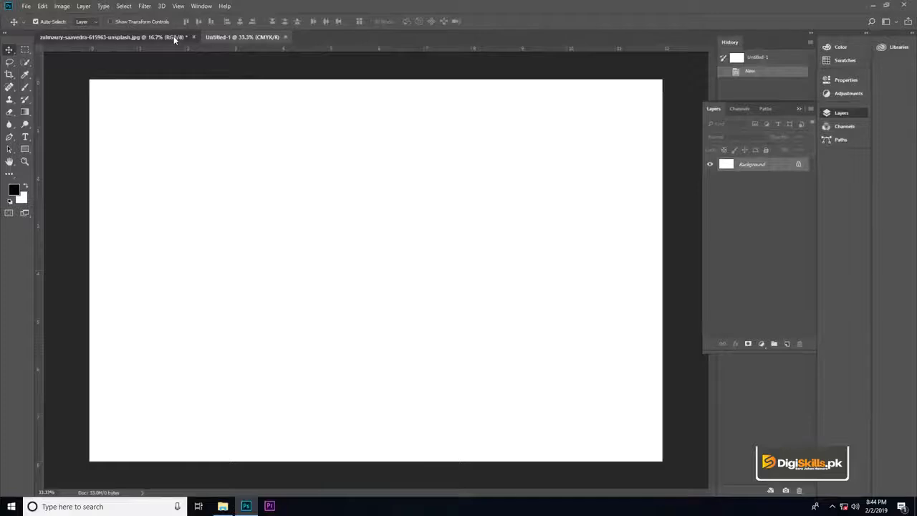
Step: Copy the portrait into the new blank document as a layer and close the original photo without saving
left_click_drag(174, 36, 152, 114)
left_click_drag(250, 179, 444, 169)
left_click(291, 116)
left_click(467, 190)
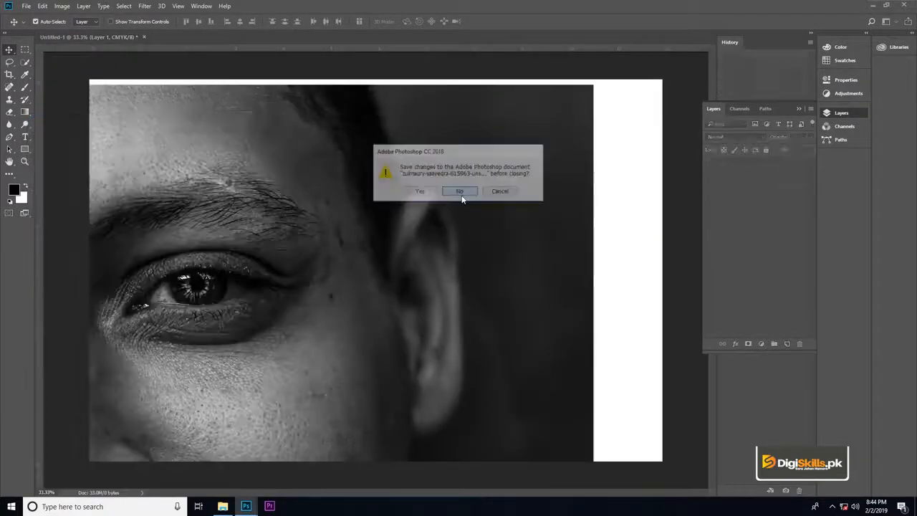
Step: Scale the portrait down proportionally, place it in the canvas's upper-left area, and convert the white background into Layer 0
key("z")
key("ctrl+minus")
key("ctrl+t")
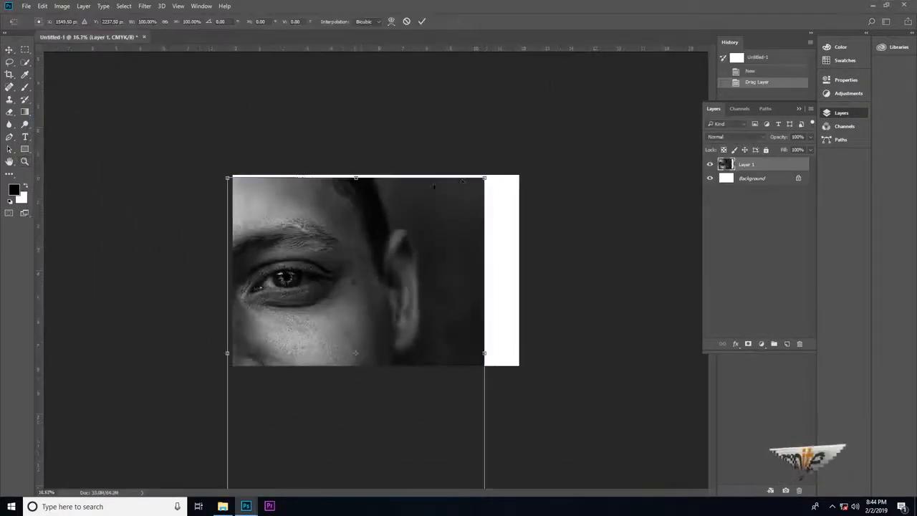
left_click_drag(487, 178, 370, 299)
left_click_drag(362, 336, 294, 227)
left_click_drag(327, 294, 325, 291)
key("Return")
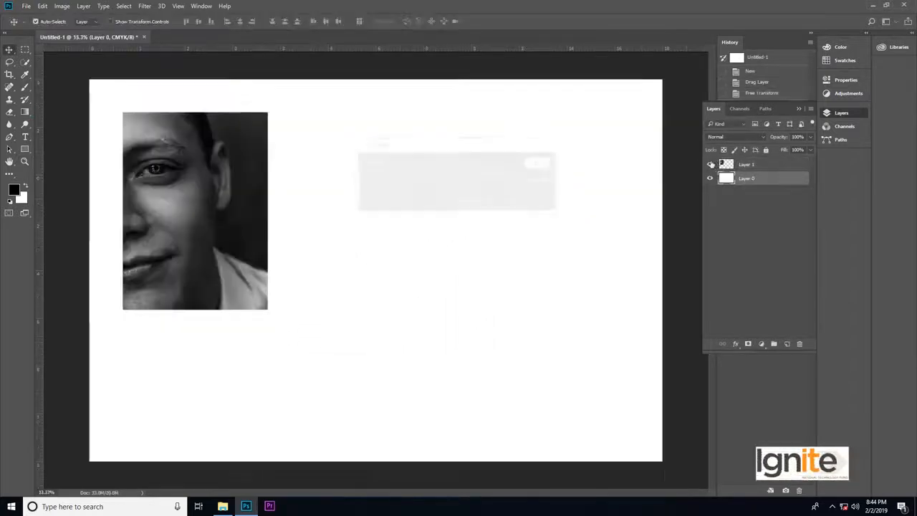
Step: Duplicate the portrait layer twice, placing one copy mid-canvas and the other near the canvas's upper-right corner
left_click(746, 166)
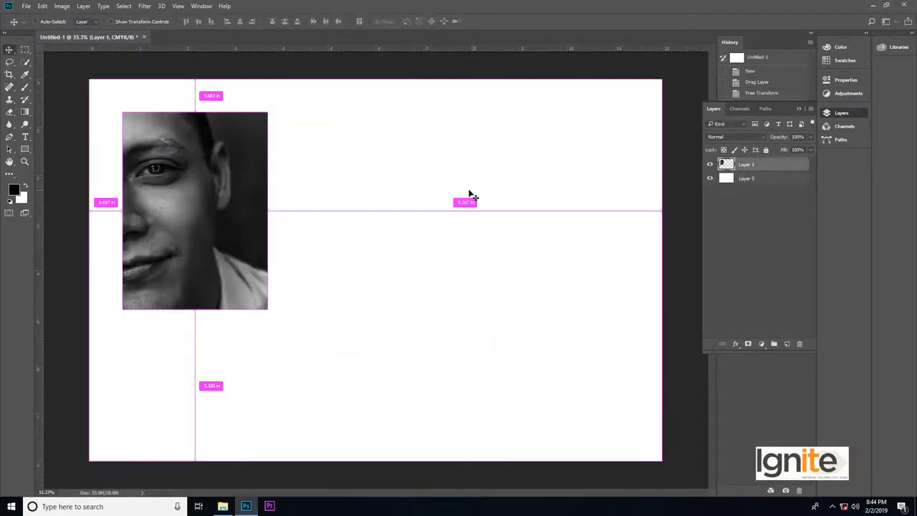
left_click_drag(199, 189, 564, 152)
left_click(329, 238)
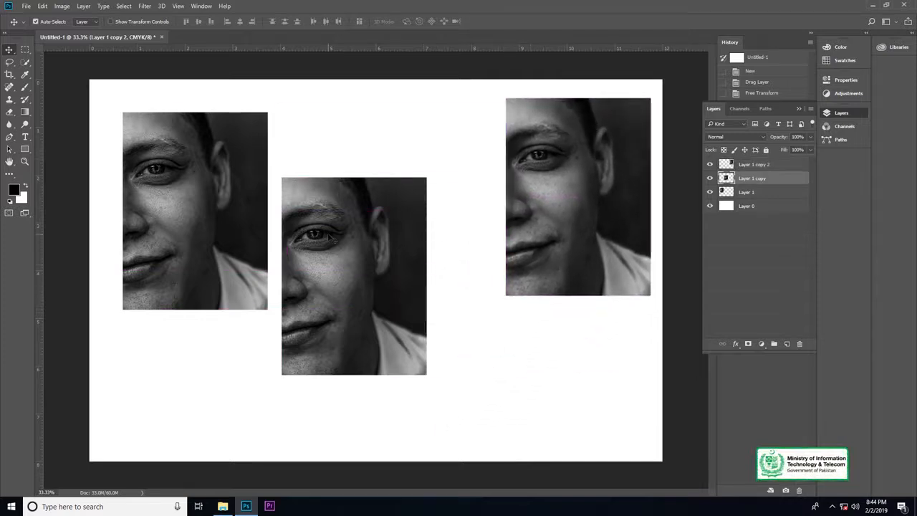
Step: Stagger the portraits by moving the middle copy lower and the original closer to the canvas's upper-left corner
left_click_drag(338, 225, 359, 274)
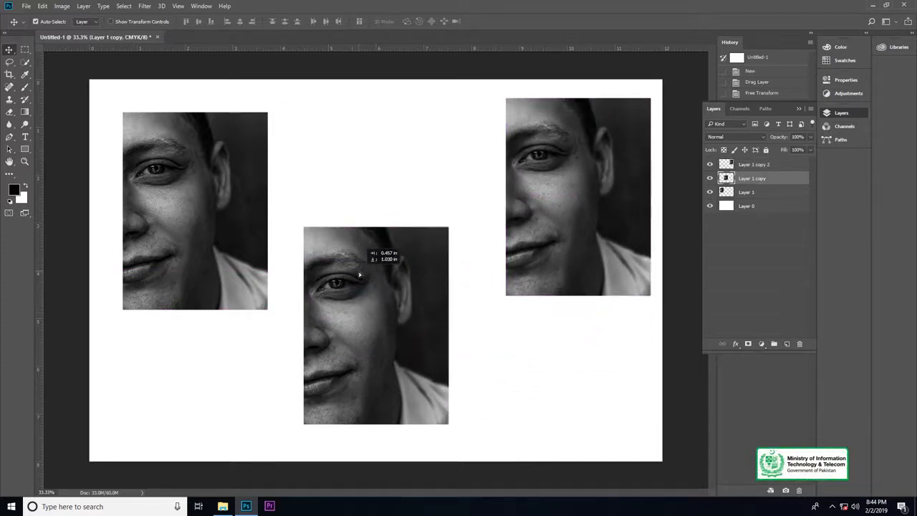
right_click(215, 174)
left_click(237, 178)
left_click_drag(222, 177, 200, 151)
Step: Select Layer 1 through Layer 1 copy 2, align them by vertical centers, and distribute them by horizontal centers
left_click(750, 167)
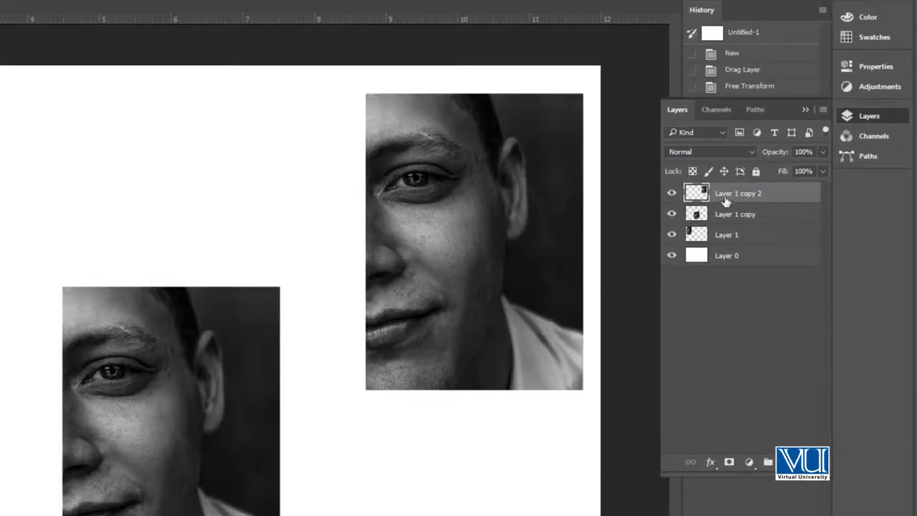
left_click(734, 238)
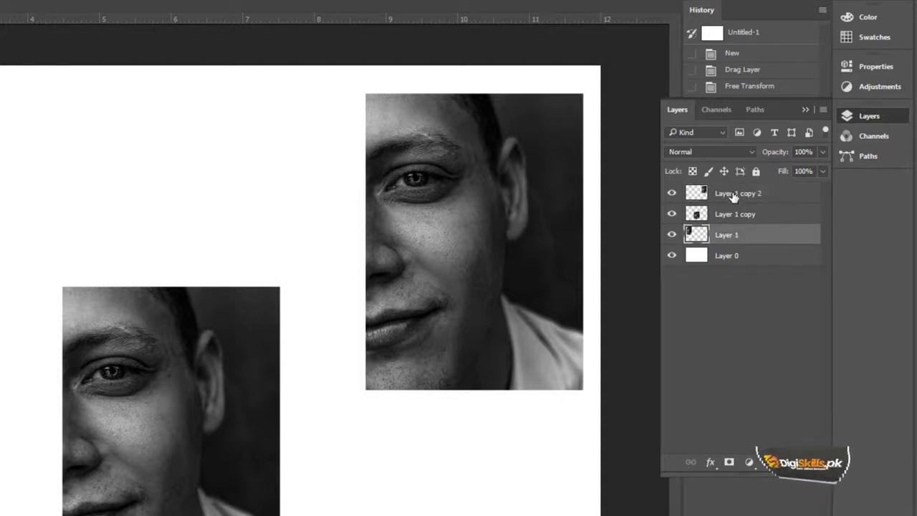
left_click(734, 195, "shift")
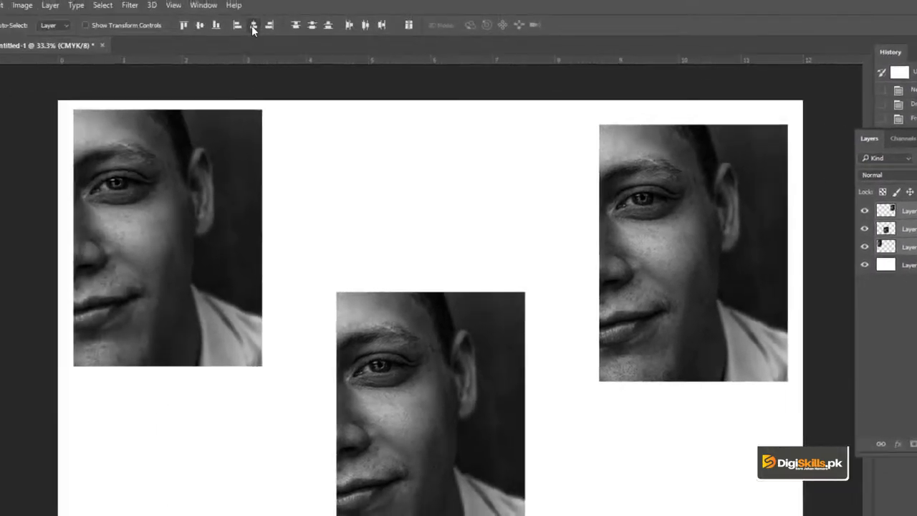
left_click(253, 27)
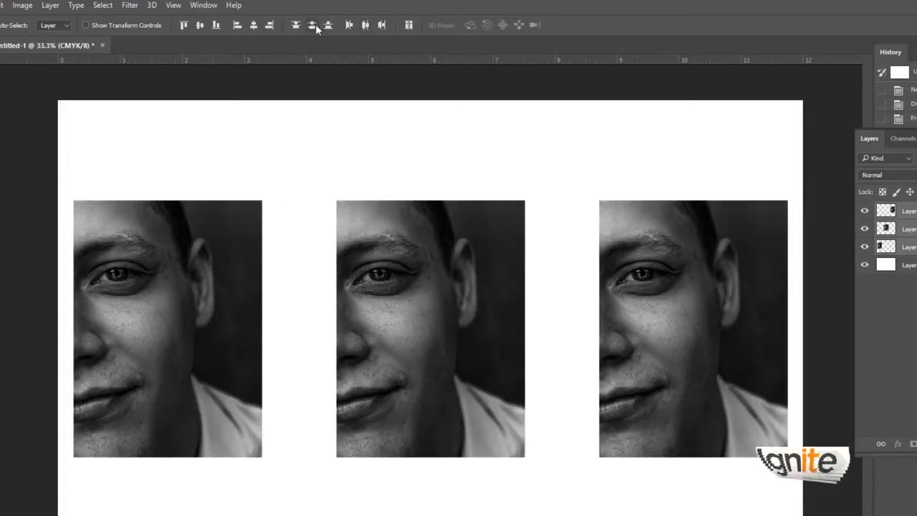
left_click(365, 26)
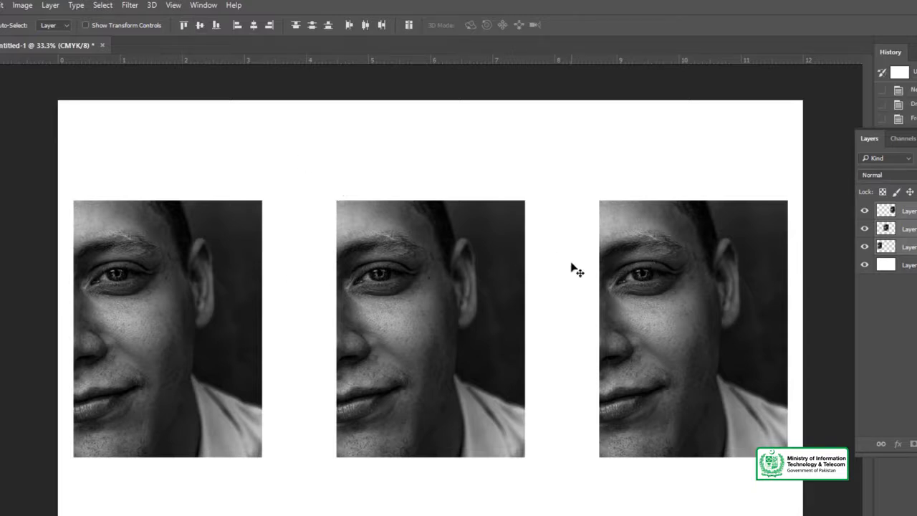
Step: Align the three portraits by horizontal centers and spread them vertically, with Layer 1 copy 2 near the canvas's upper edge
left_click(251, 28)
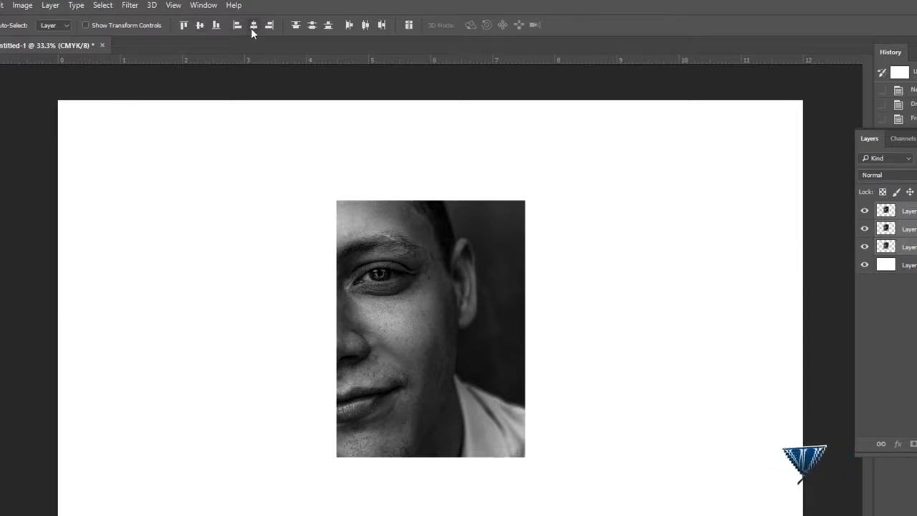
left_click(410, 274)
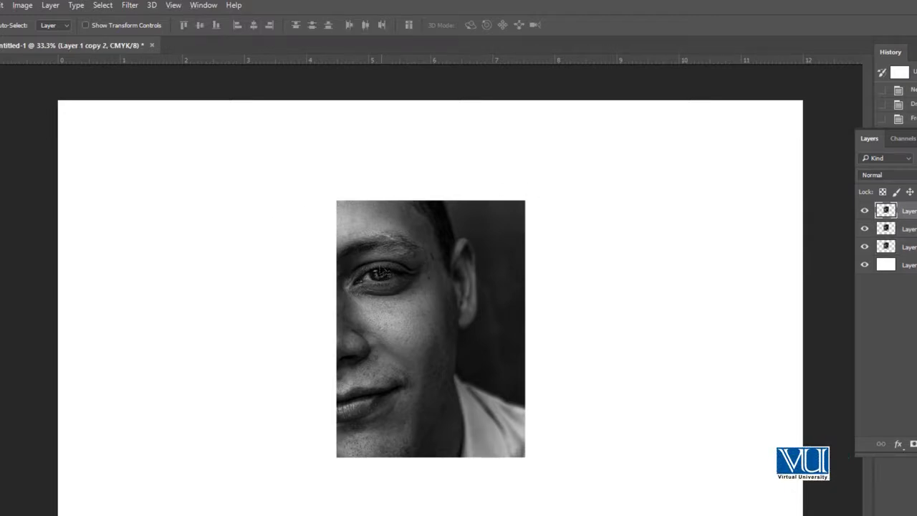
left_click_drag(420, 287, 420, 193)
left_click_drag(457, 407, 470, 515)
mouse_move(442, 369)
left_mouse_down()
mouse_move(437, 420)
mouse_move(437, 382)
left_mouse_up()
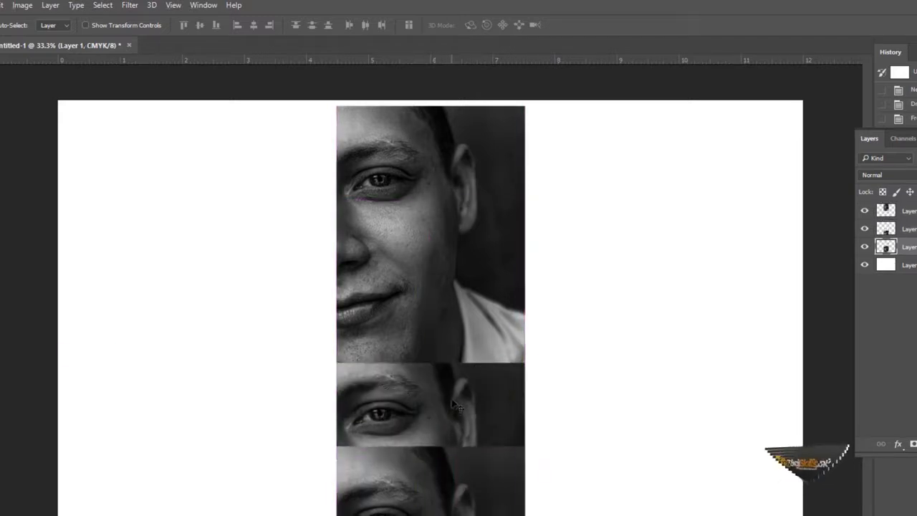